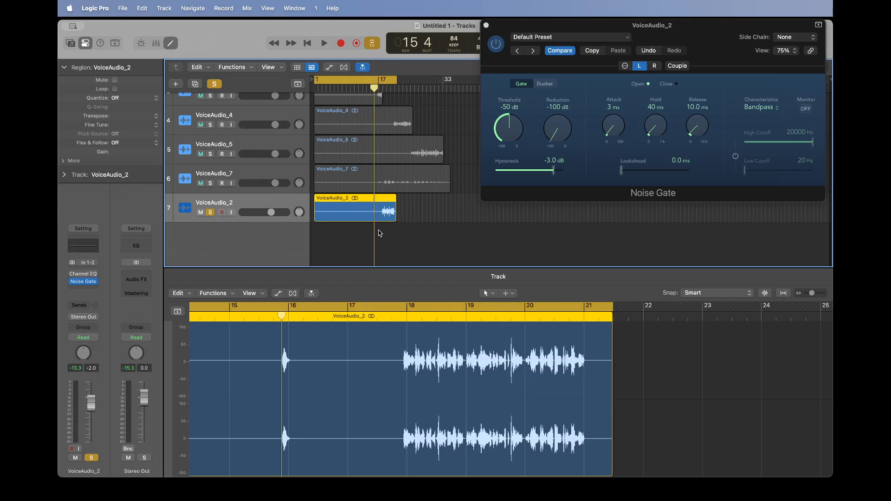
left_click(87, 288)
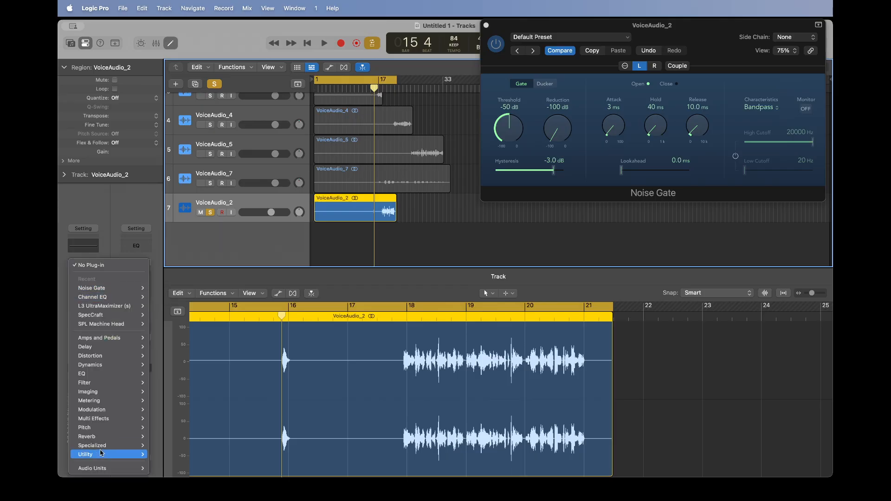
left_click(156, 239)
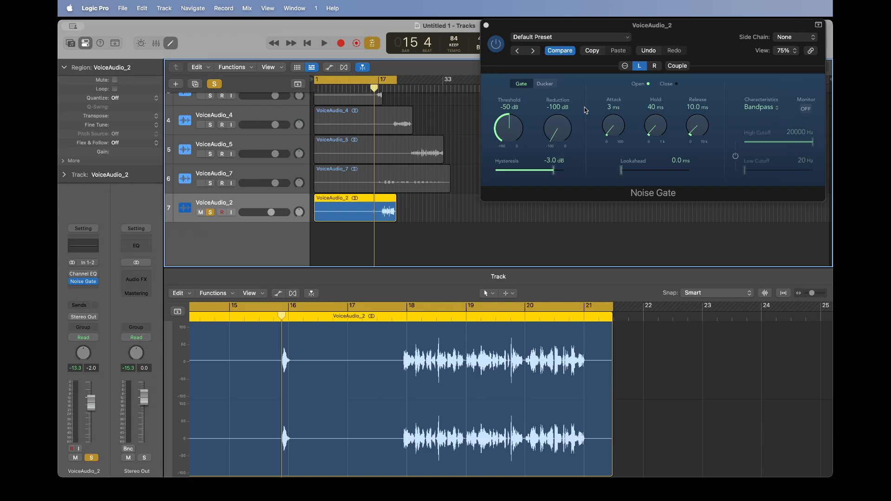
- Try a Noise Gate threshold of -37 dB and varied reduction amounts, and return the threshold to -50 dB
left_click_drag(514, 133, 519, 115)
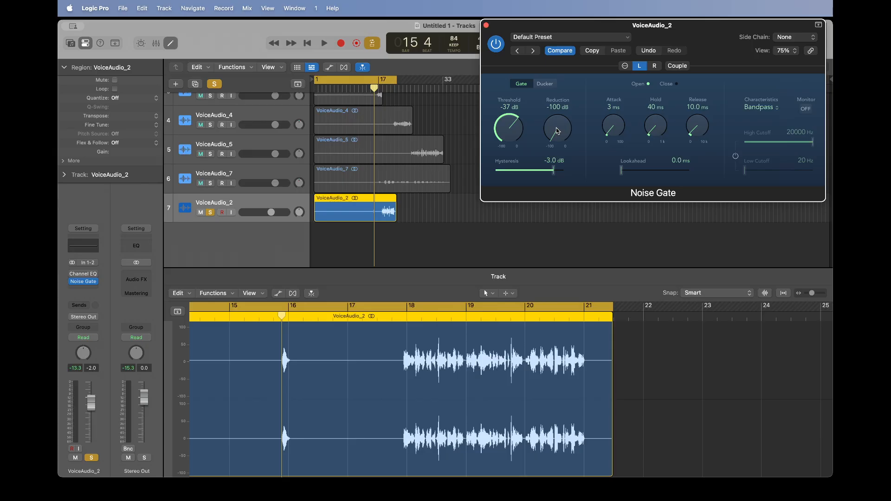
left_click_drag(557, 131, 638, 8)
left_click_drag(638, 6, 638, 14)
left_click_drag(639, 15, 627, 146)
left_click_drag(627, 144, 637, 66)
left_click_drag(635, 65, 627, 159)
left_click_drag(498, 135, 517, 169)
- Set the Noise Gate's release to 0.0 ms and its filter cutoffs to 10500 Hz high and 84 Hz low
left_click_drag(703, 127, 694, 156)
left_click(736, 158)
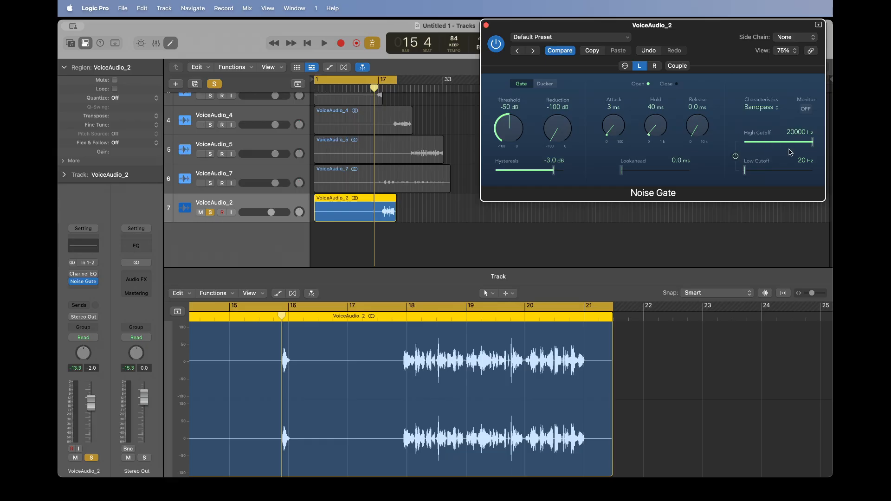
left_click_drag(813, 143, 805, 146)
left_click_drag(744, 172, 762, 174)
left_click_drag(761, 173, 760, 172)
- Unsolo VoiceAudio_2, play the project from the beginning, and shorten the cycle range so it starts at bar 15
left_click(211, 212)
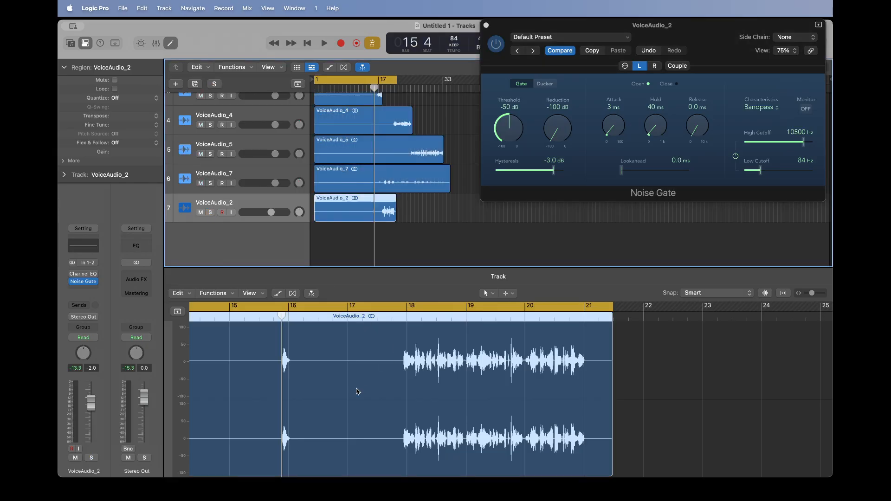
key("Return")
key("space")
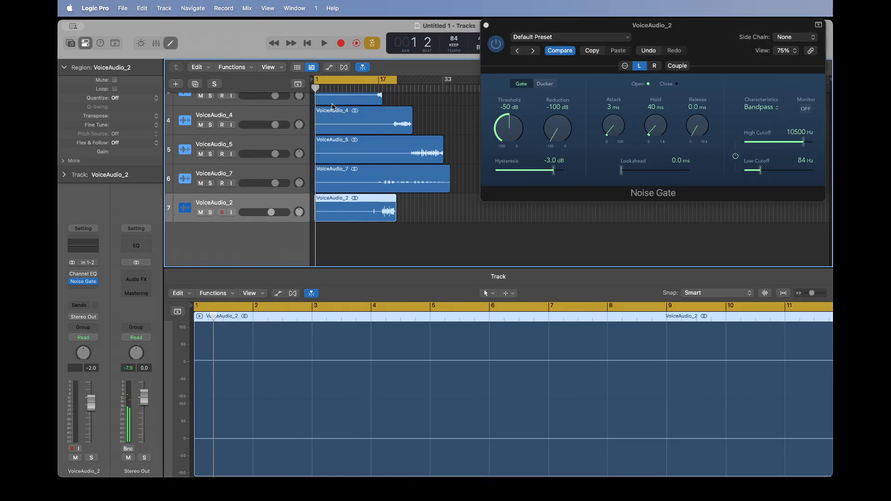
left_click_drag(315, 80, 371, 87)
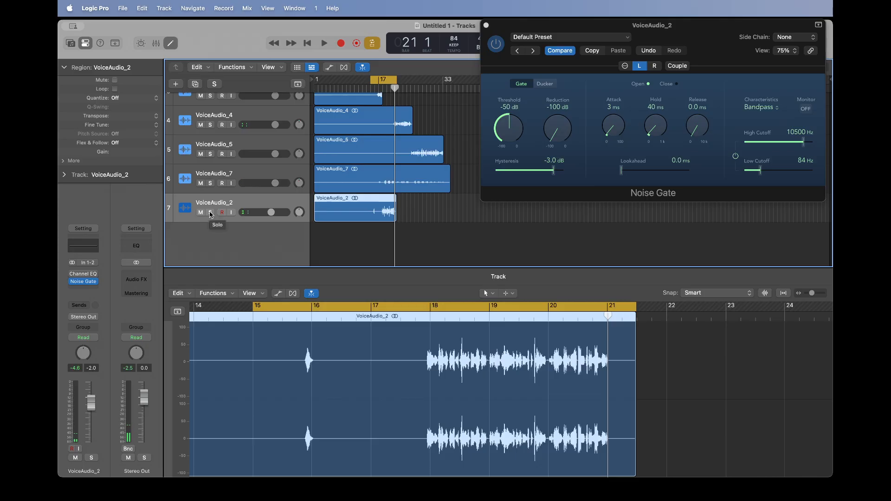
- Solo the VoiceAudio_2 track and play back the cycle range with the Smart Controls shown instead of the audio editor
left_click(210, 213)
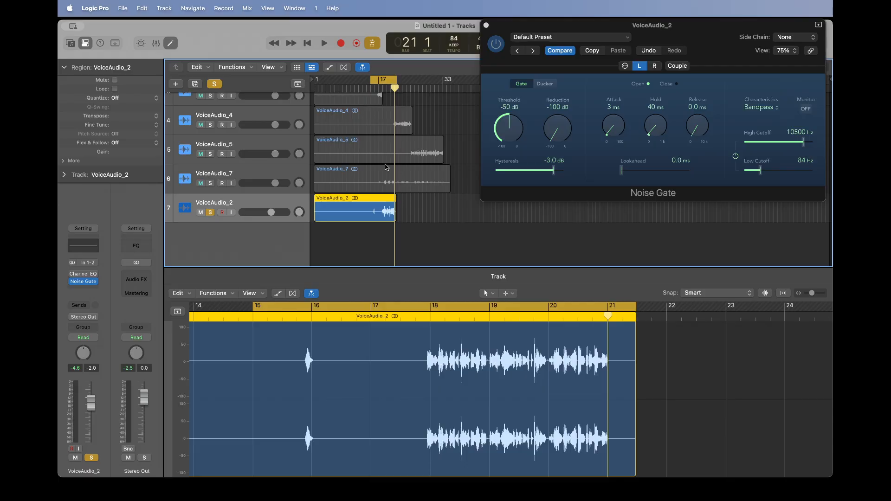
key("b")
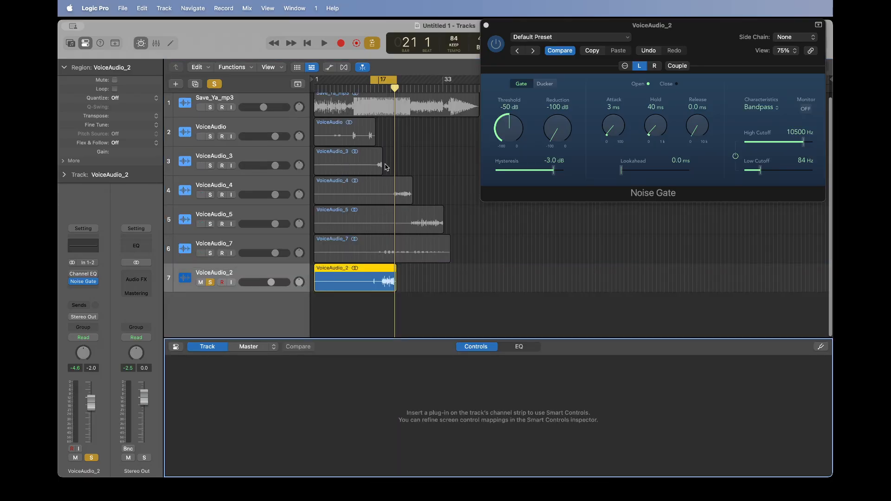
key("space")
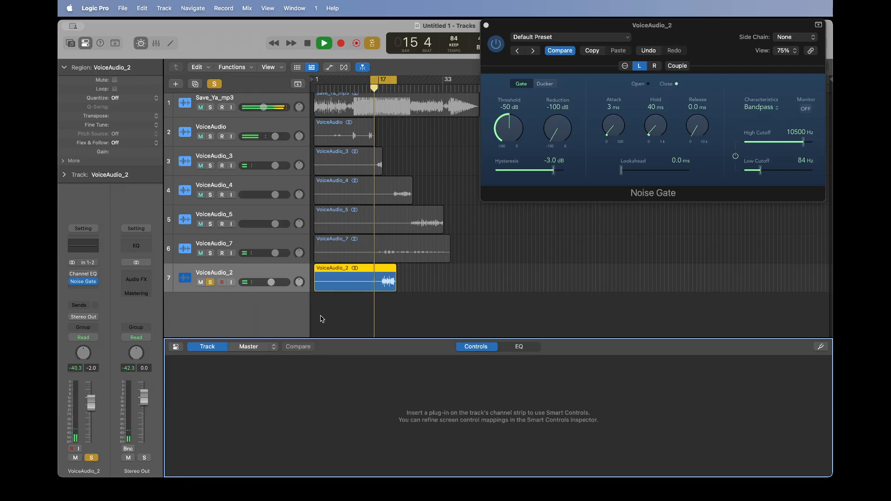
scroll(319, 314, "up", 1)
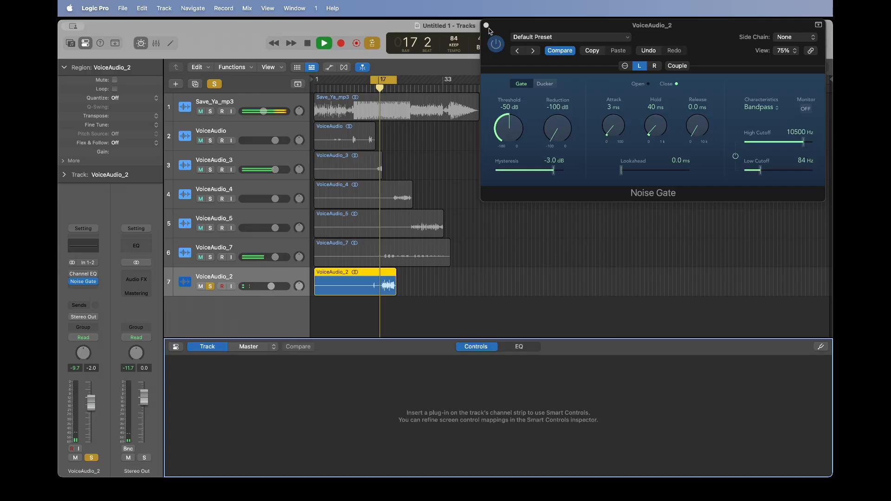
- Bypass the Noise Gate and audition the soloed VoiceAudio_2 loop without the effect
left_click(506, 27)
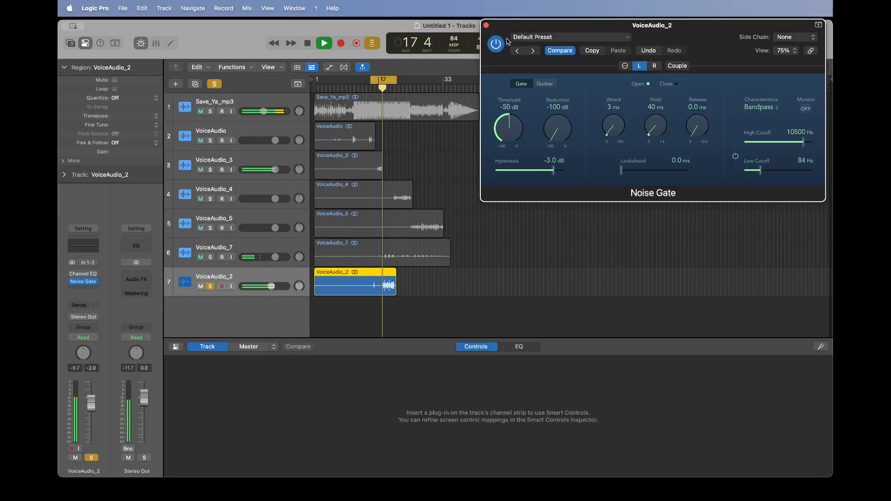
left_click(501, 42)
left_click_drag(536, 23, 537, 21)
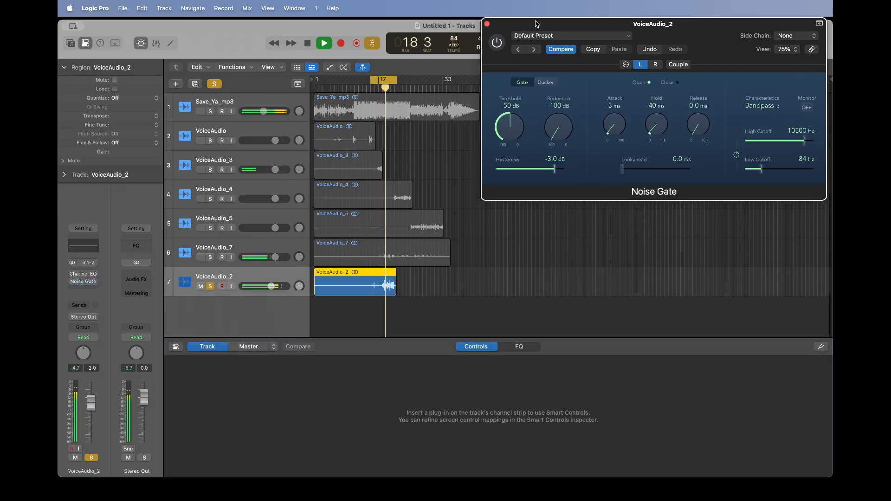
key("space")
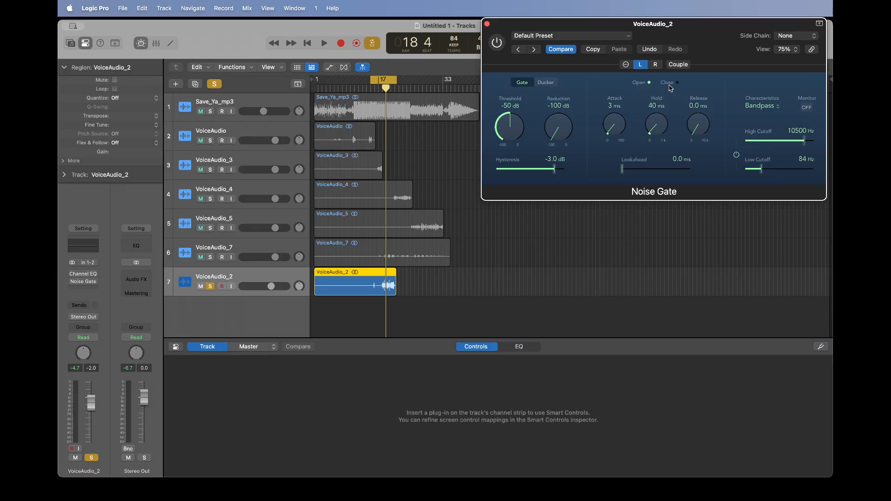
key("space")
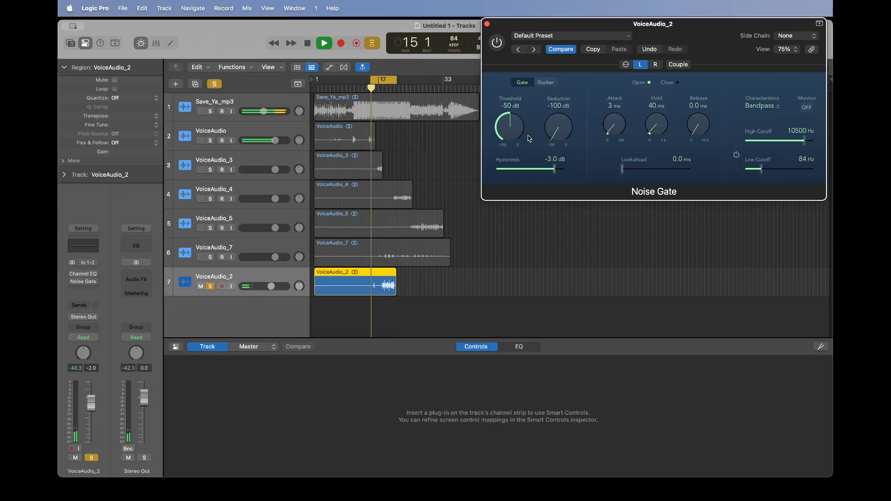
key("space")
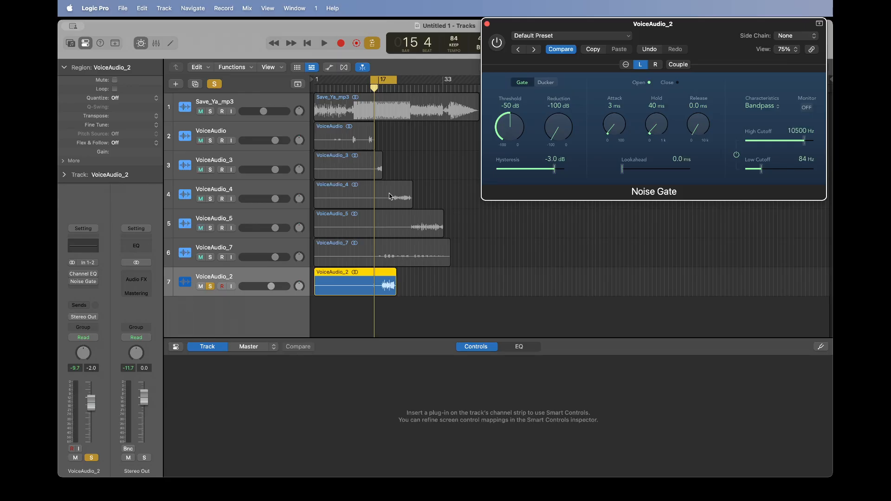
key("space")
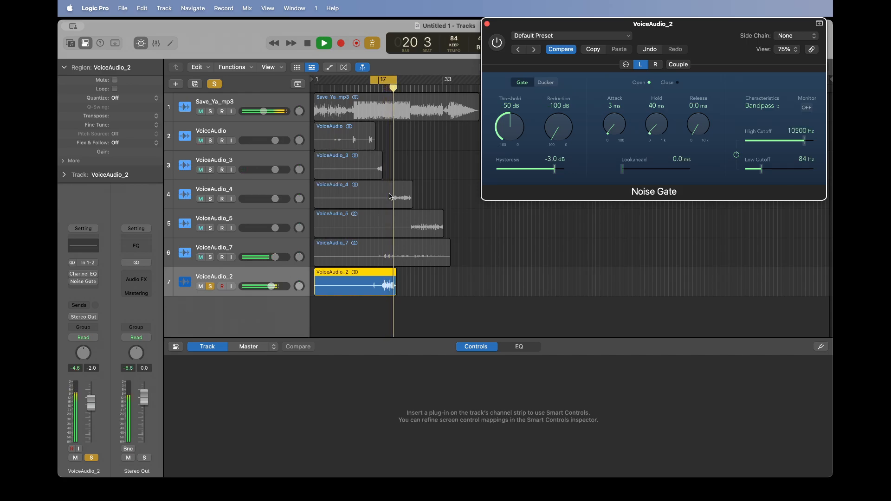
key("space")
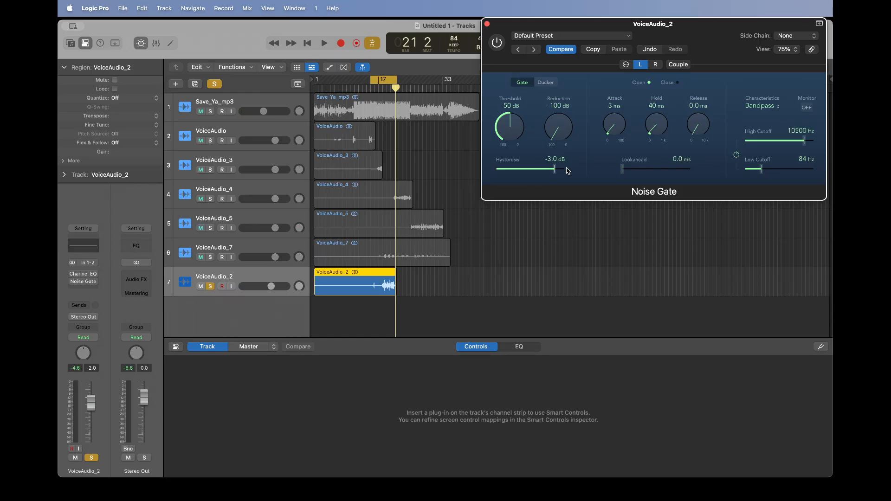
- Set the Noise Gate's release to 192.1 ms and its threshold to -36 dB, and briefly play the loop
left_click_drag(695, 135, 705, 68)
left_click_drag(519, 128, 522, 110)
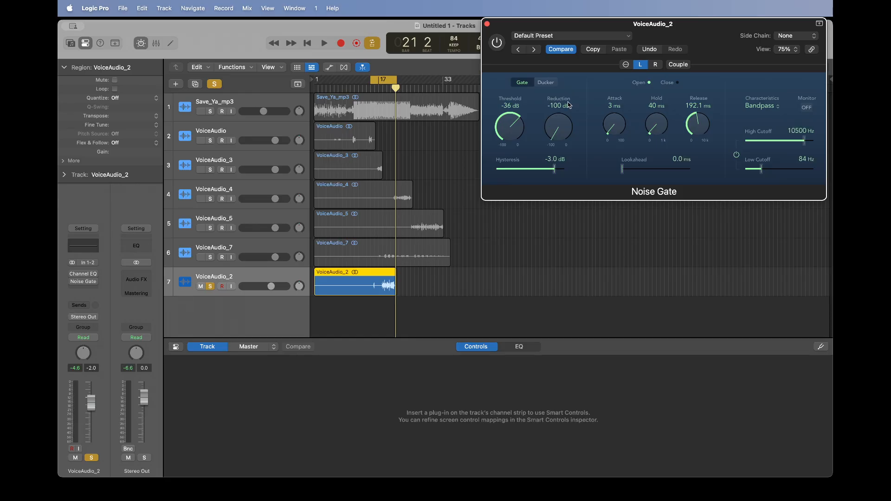
key("space")
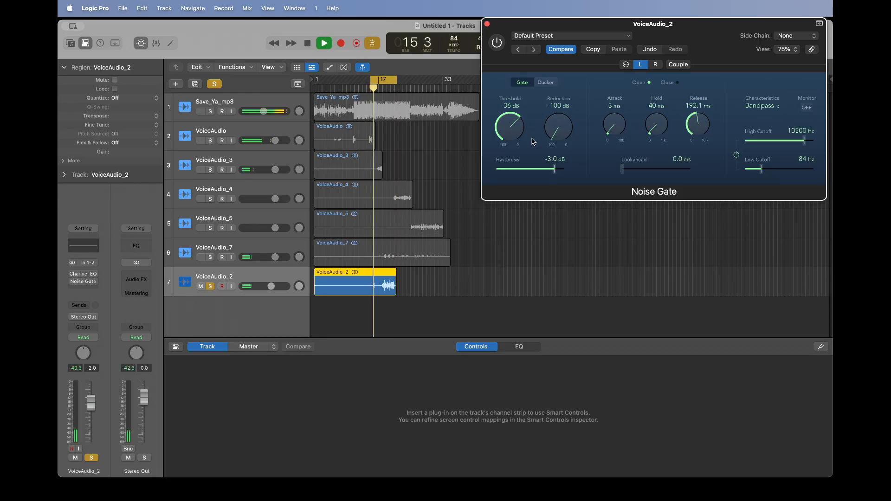
key("space")
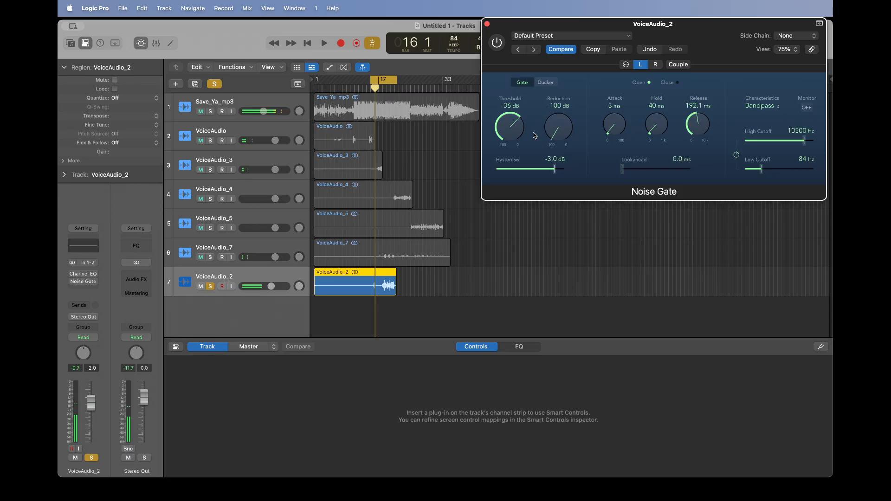
- Turn the Noise Gate back on and audition the VoiceAudio_2 loop with the gating applied
left_click(504, 48)
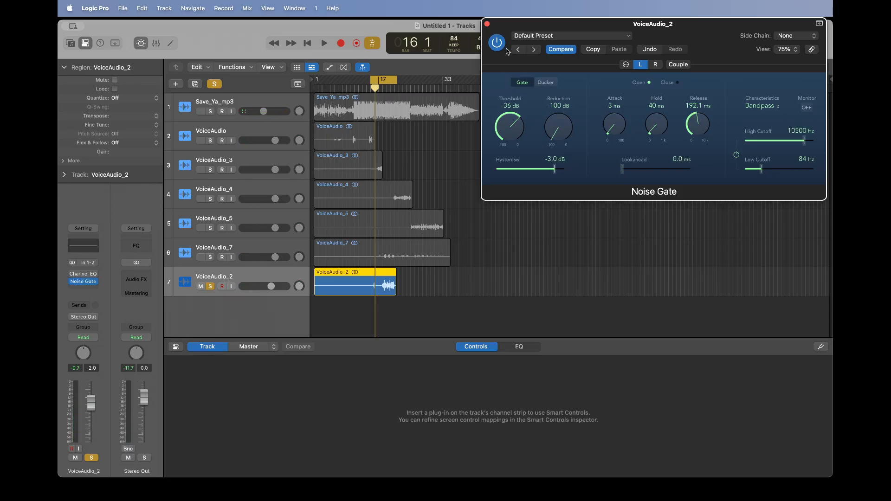
key("space")
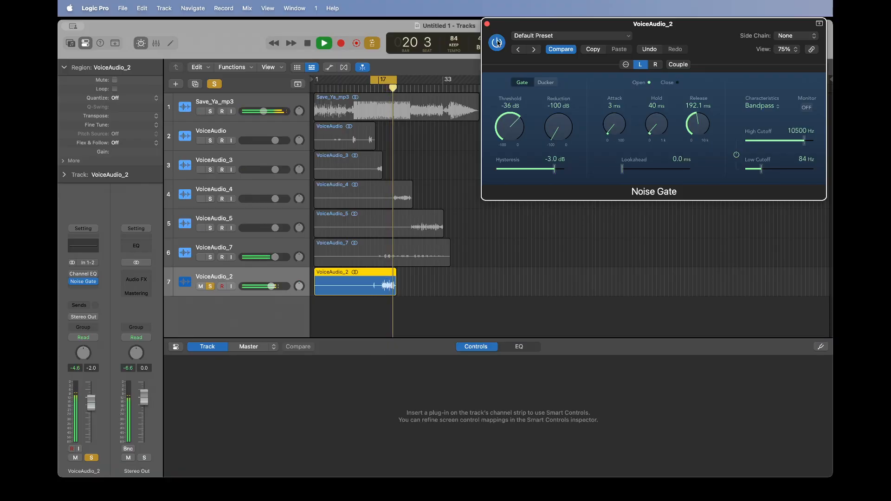
key("space")
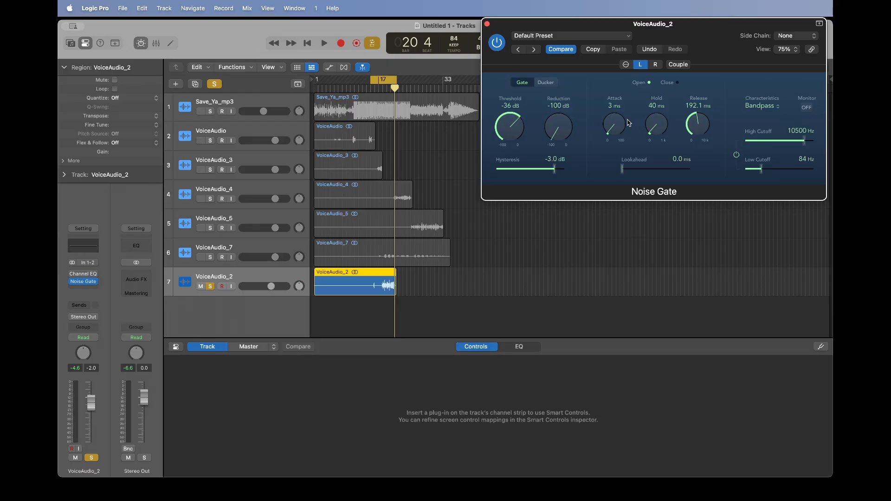
- Try a Noise Gate reduction of -40 dB and listen to the VoiceAudio_2 loop
left_click_drag(551, 132, 553, 116)
left_click_drag(557, 82, 571, 50)
left_click_drag(570, 49, 570, 47)
left_click_drag(569, 48, 571, 52)
key("space")
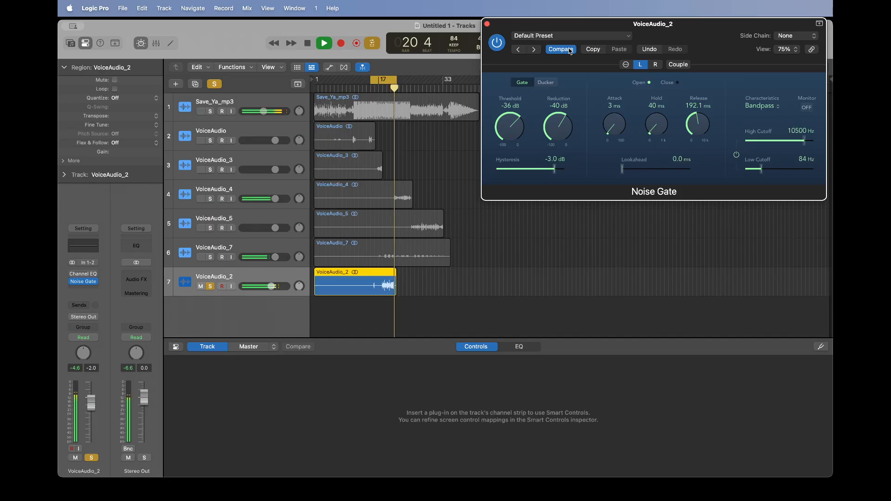
key("space")
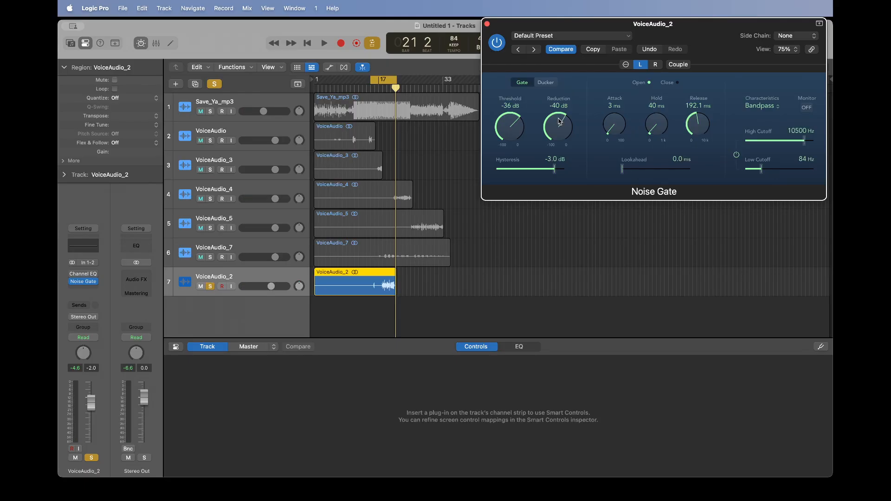
- Set the Noise Gate's reduction to -18 dB and play the loop to hear the gentler gating
left_click_drag(561, 122, 565, 93)
key("space")
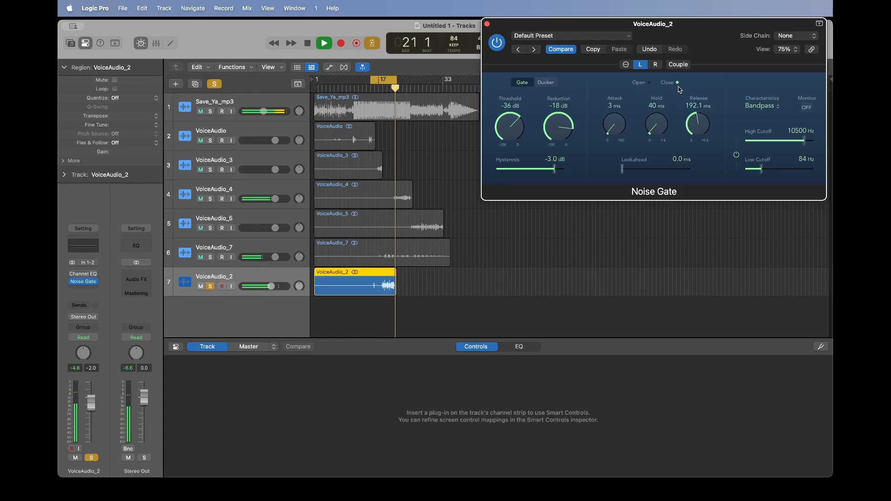
key("space")
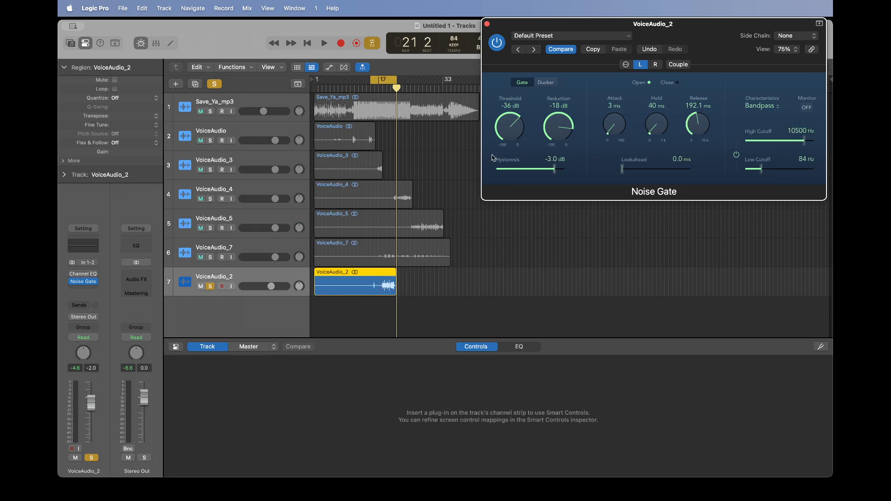
- Bypass the Noise Gate again and play the VoiceAudio_2 loop ungated for comparison
left_click(497, 44)
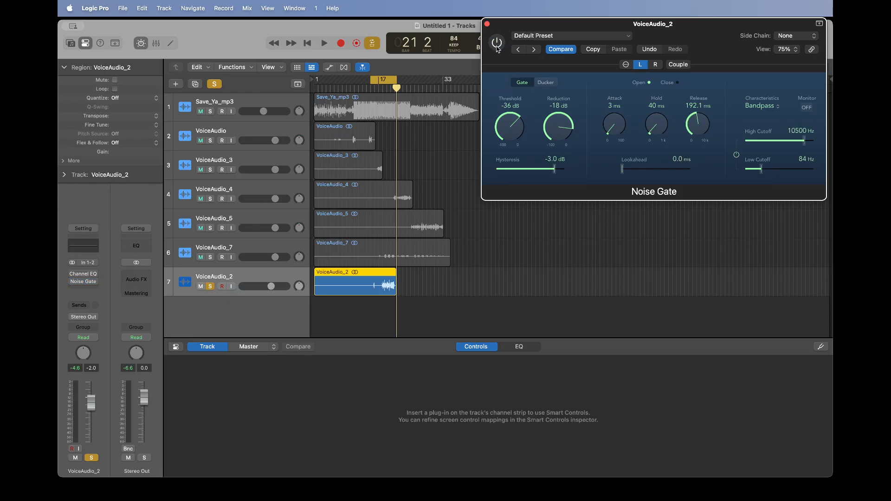
key("space")
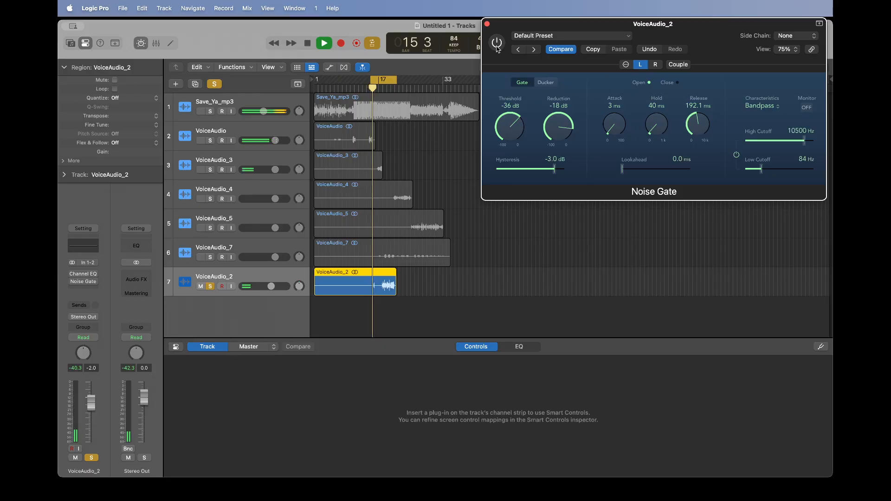
key("space")
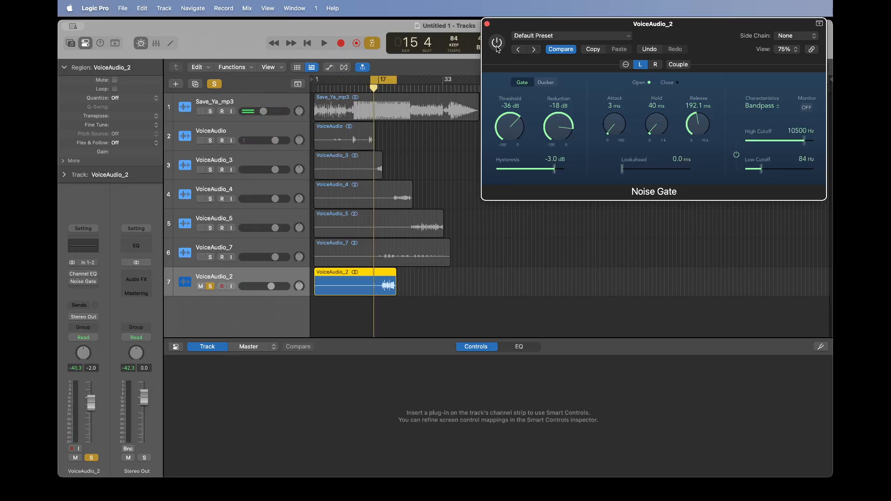
key("space")
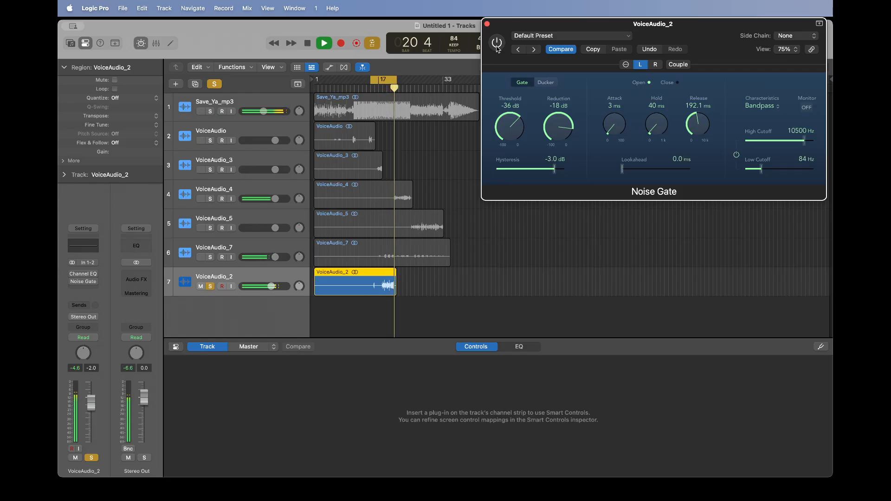
key("space")
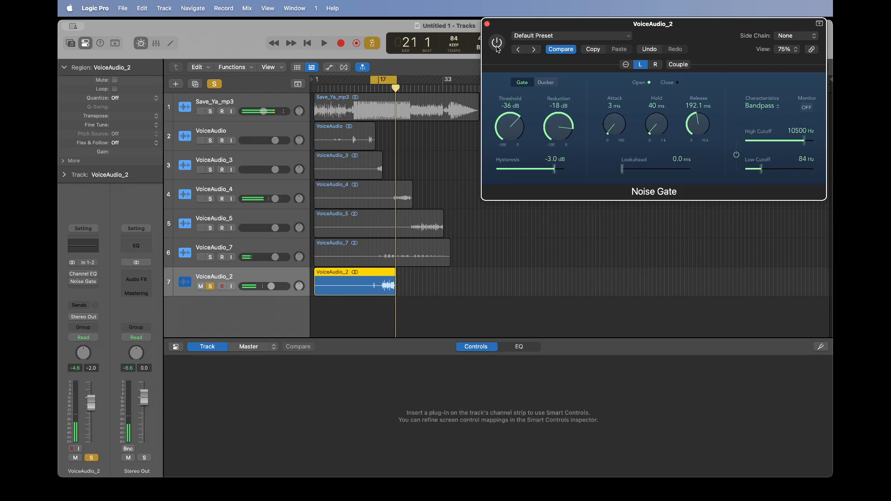
- Re-enable the Noise Gate on VoiceAudio_2, play the gated loop for comparison, and stop playback
left_click(498, 43)
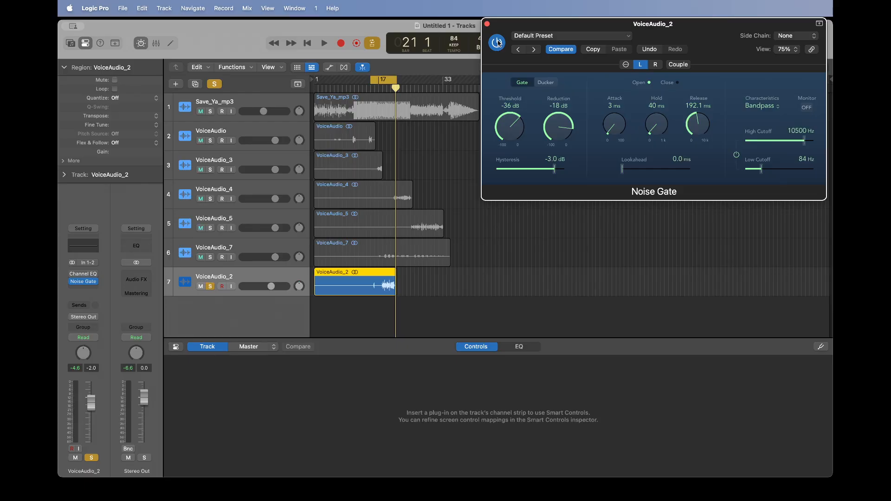
key("space")
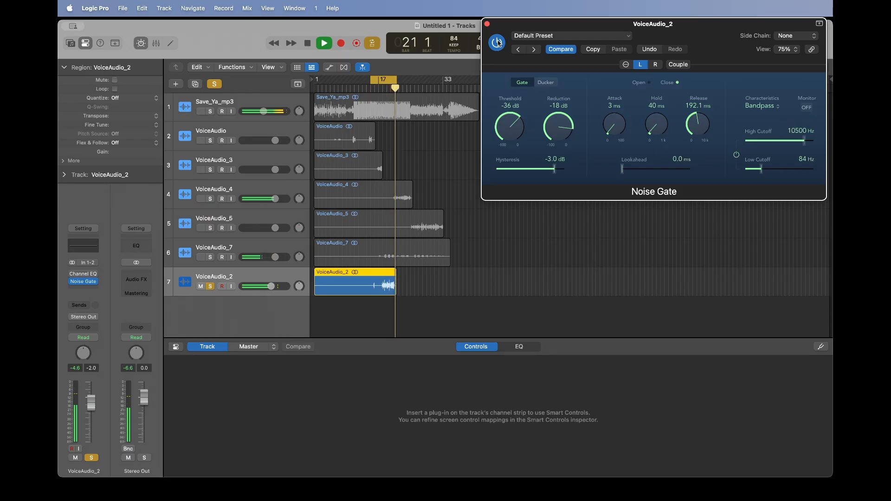
key("space")
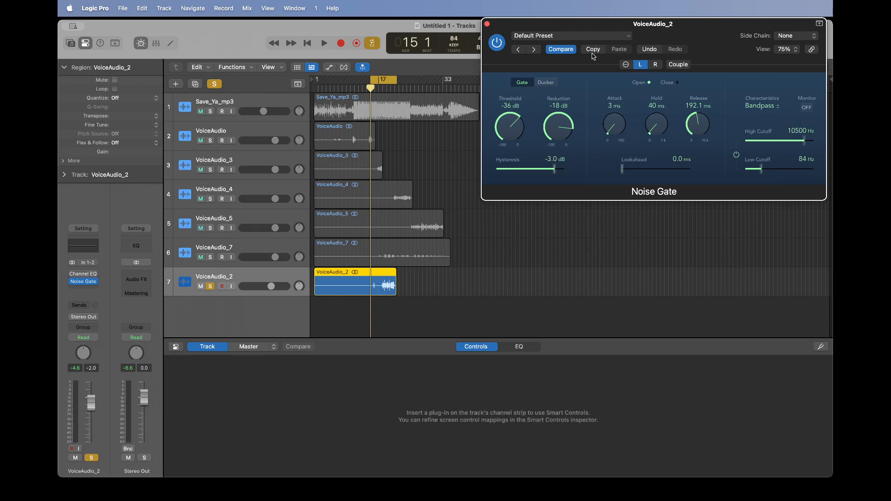
left_click(523, 491)
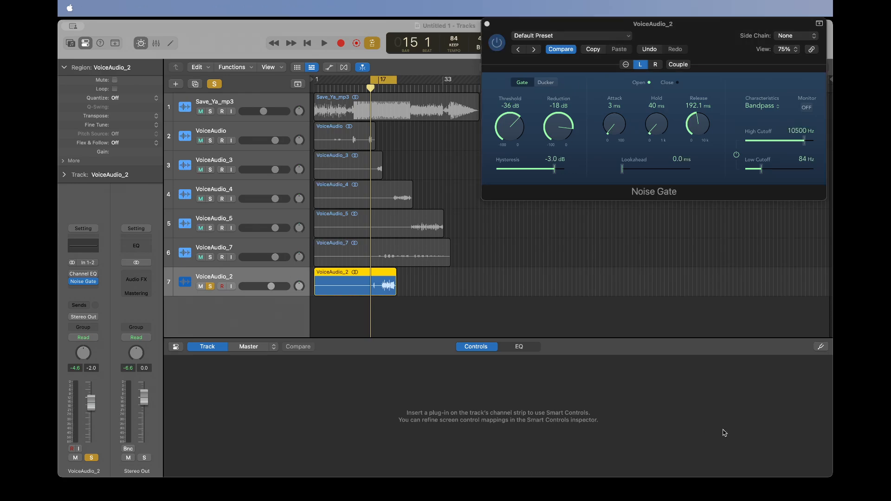